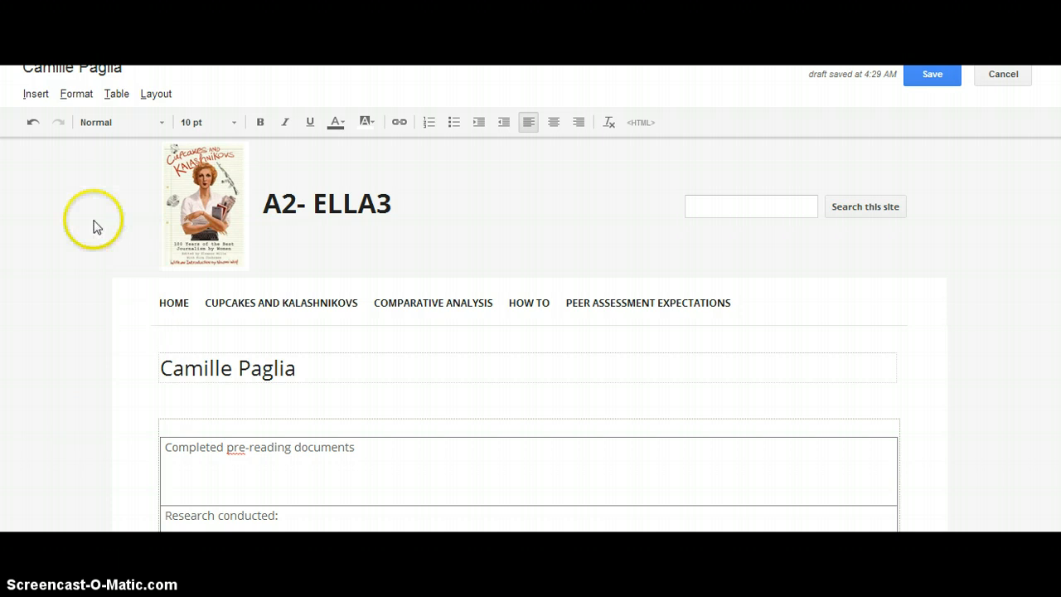
Choose the Drive document "English Language and Literature Scheme of Learning" for insertion into the Camille Paglia page.
click(39, 94)
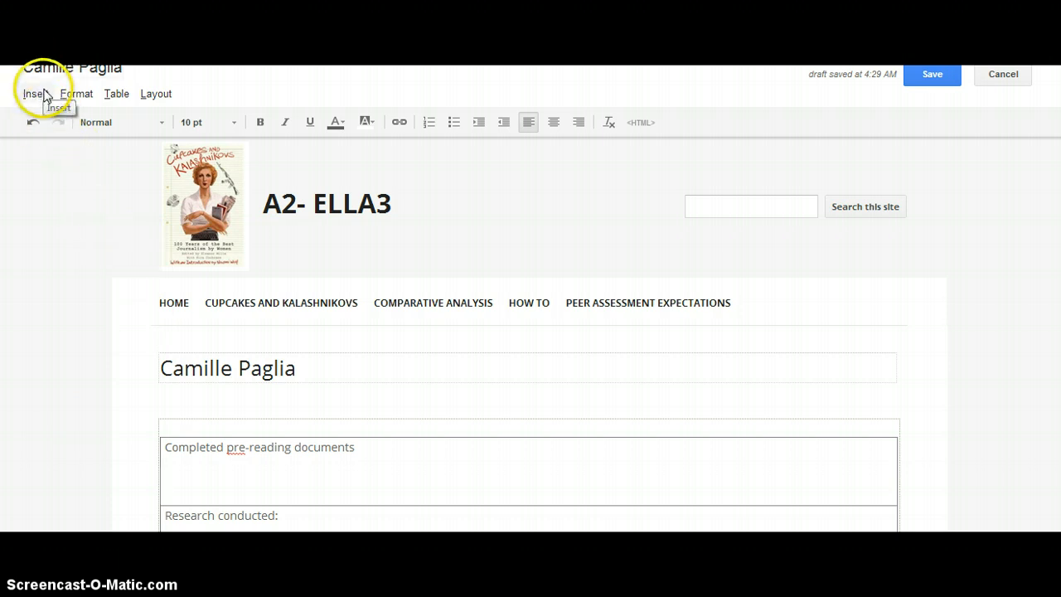
click(38, 94)
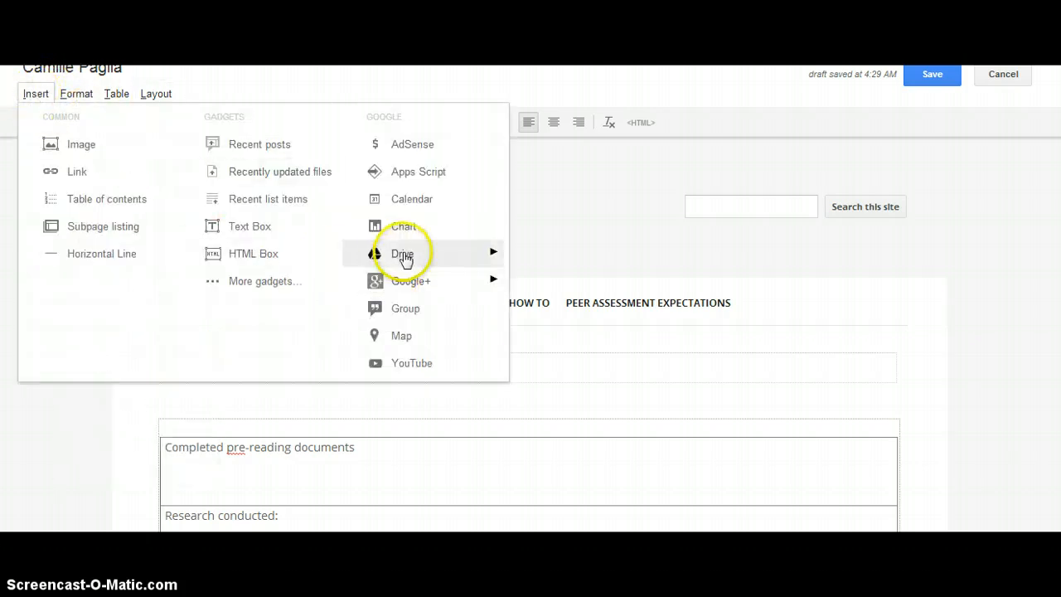
mouse_move(405, 256)
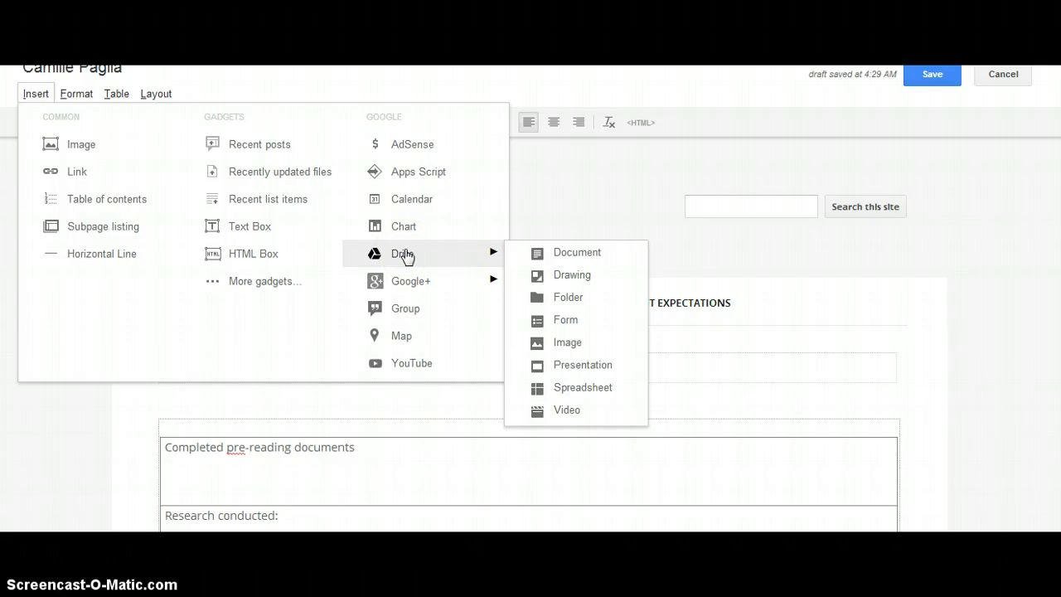
click(570, 254)
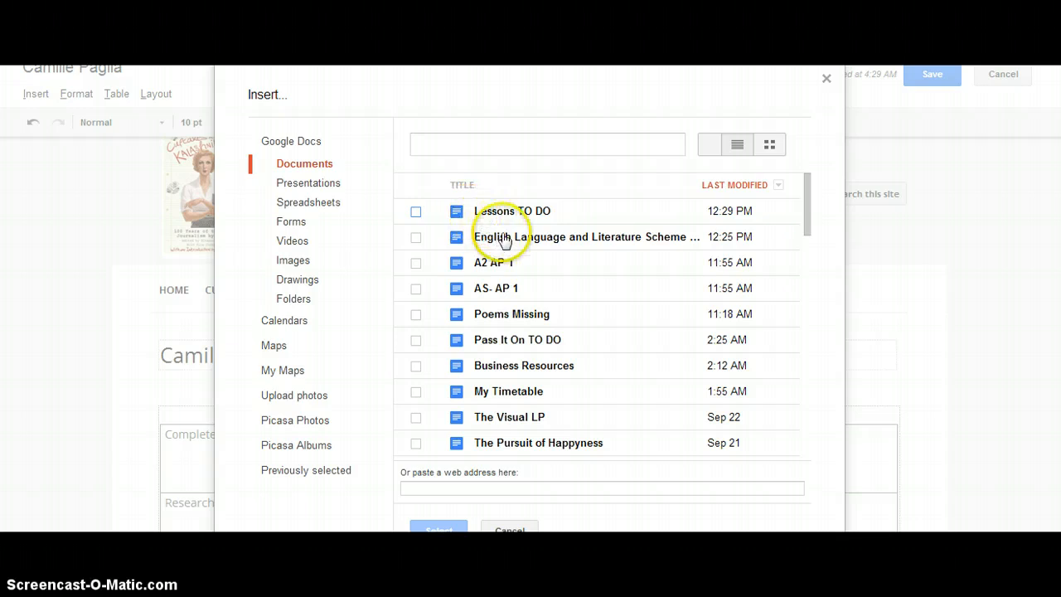
click(502, 236)
click(438, 527)
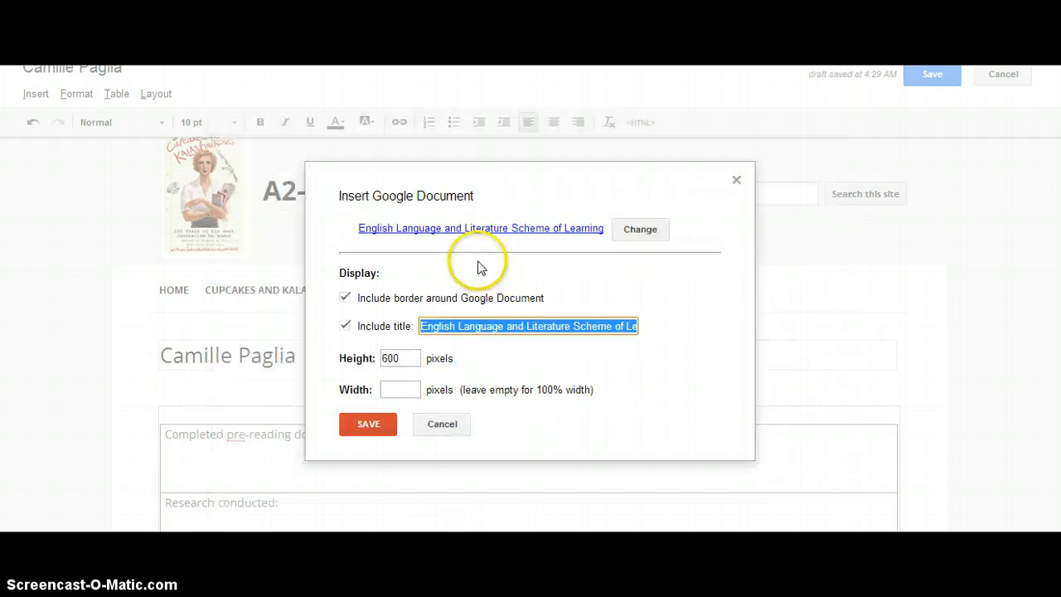
Embed the Google document without a border or title, at a height of 400 pixels.
click(345, 298)
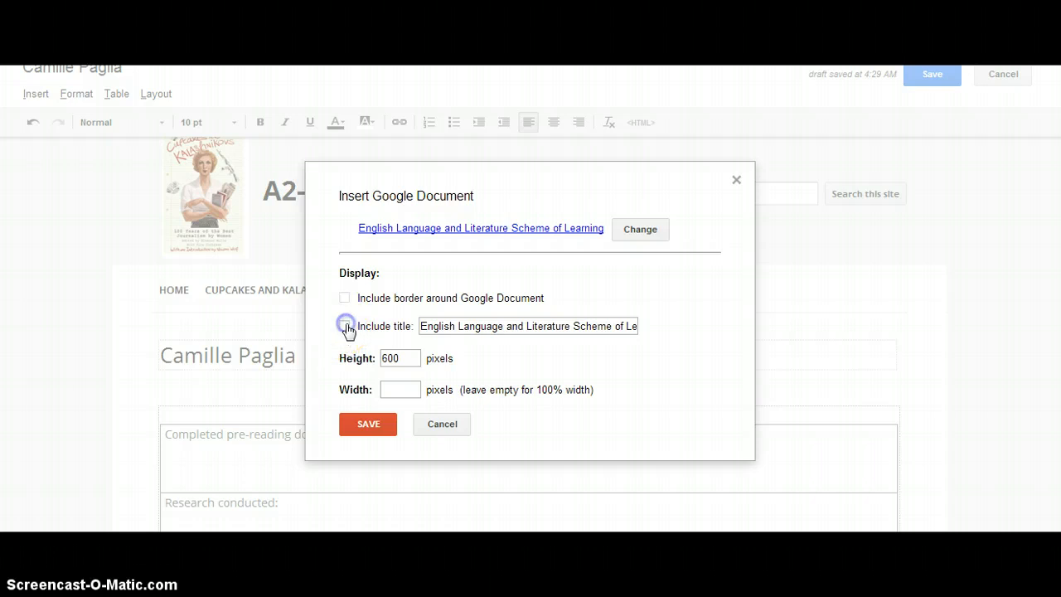
click(345, 325)
drag(405, 354, 340, 356)
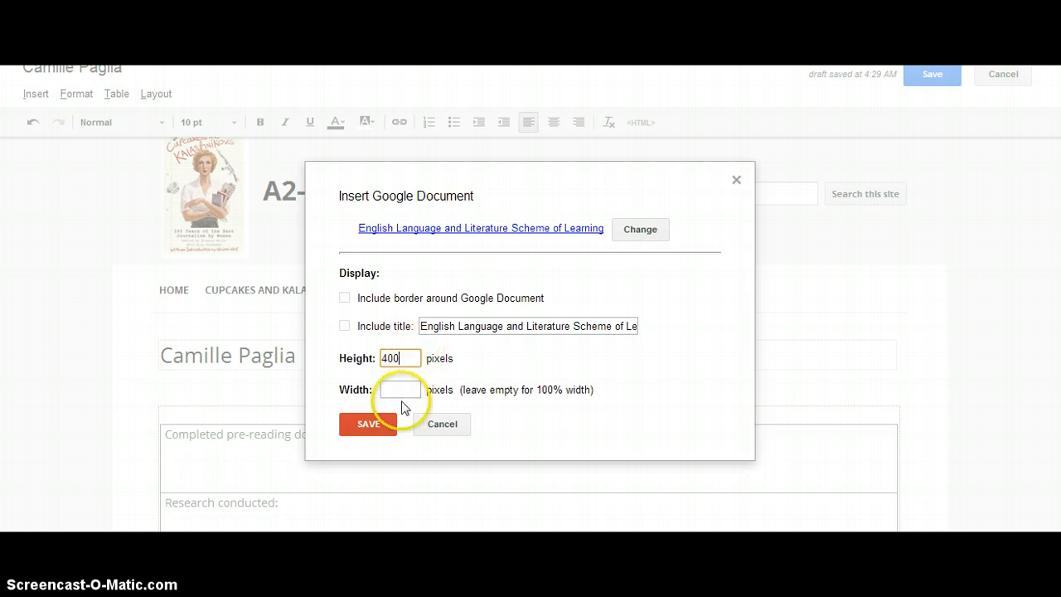
click(370, 425)
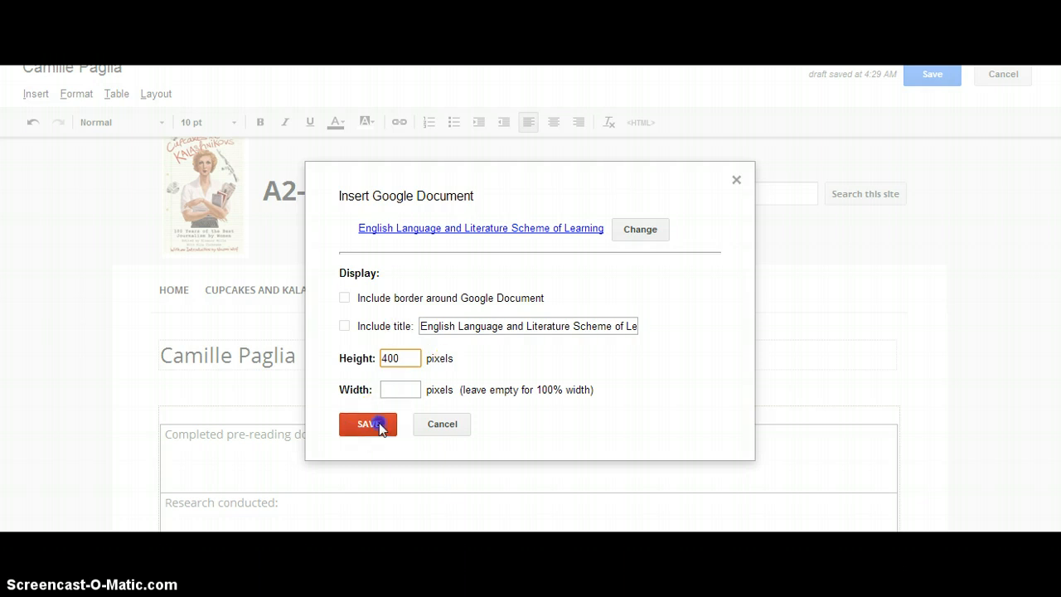
scroll(530, 331, down, 4)
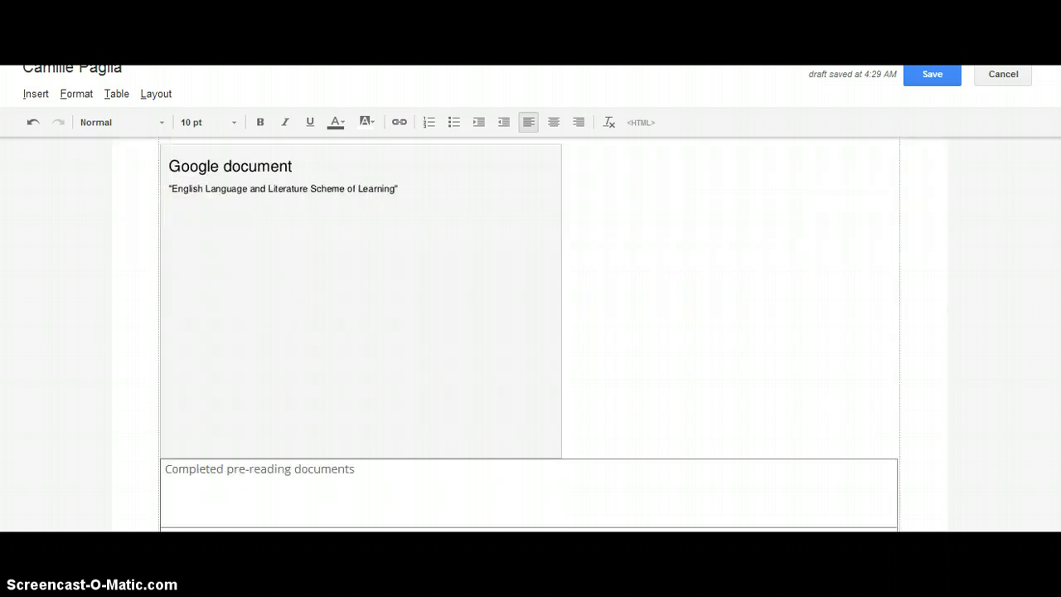
scroll(530, 332, up, 3)
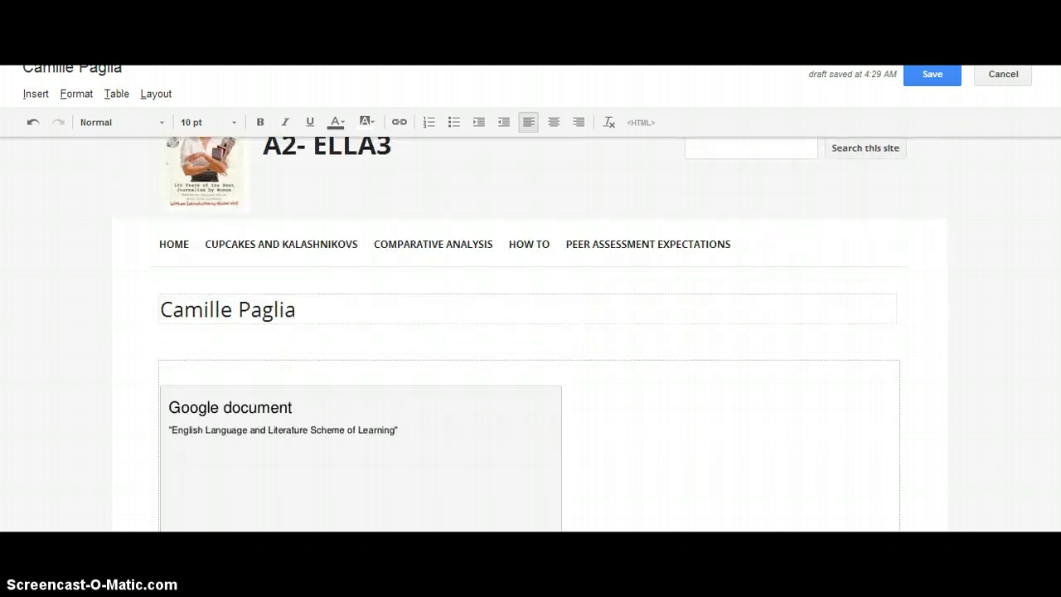
Save the Camille Paglia page and review how the embedded document displays on it.
click(927, 73)
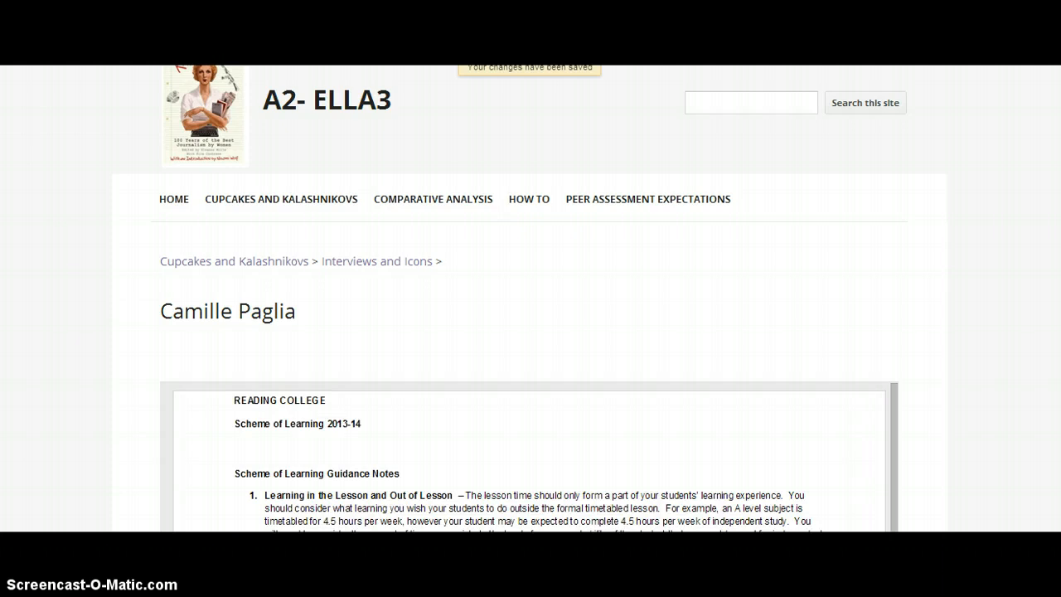
scroll(530, 298, down, 4)
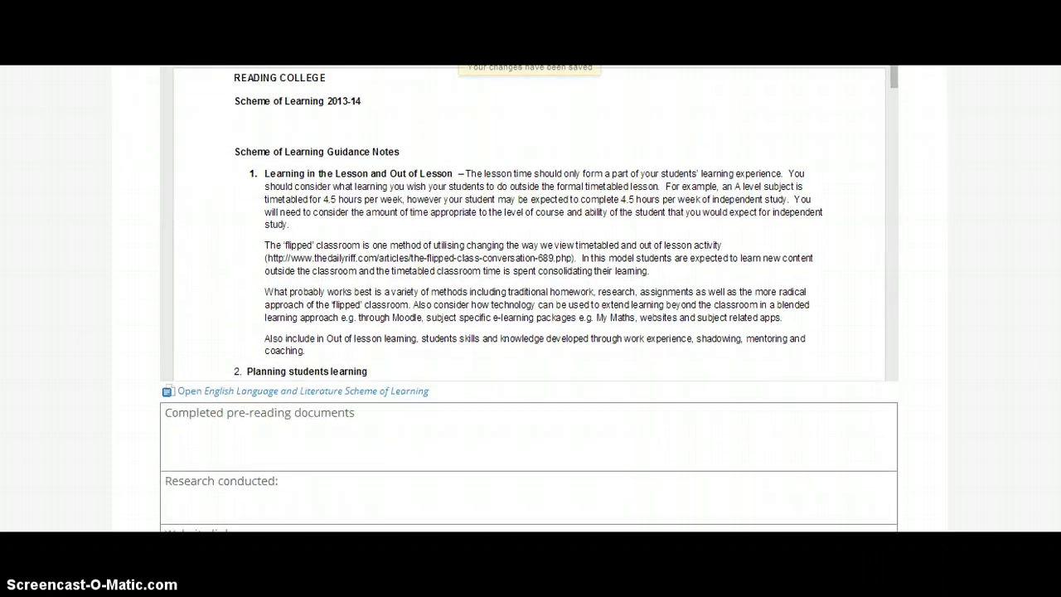
mouse_move(895, 86)
mouse_down()
mouse_move(901, 369)
mouse_move(895, 66)
mouse_up()
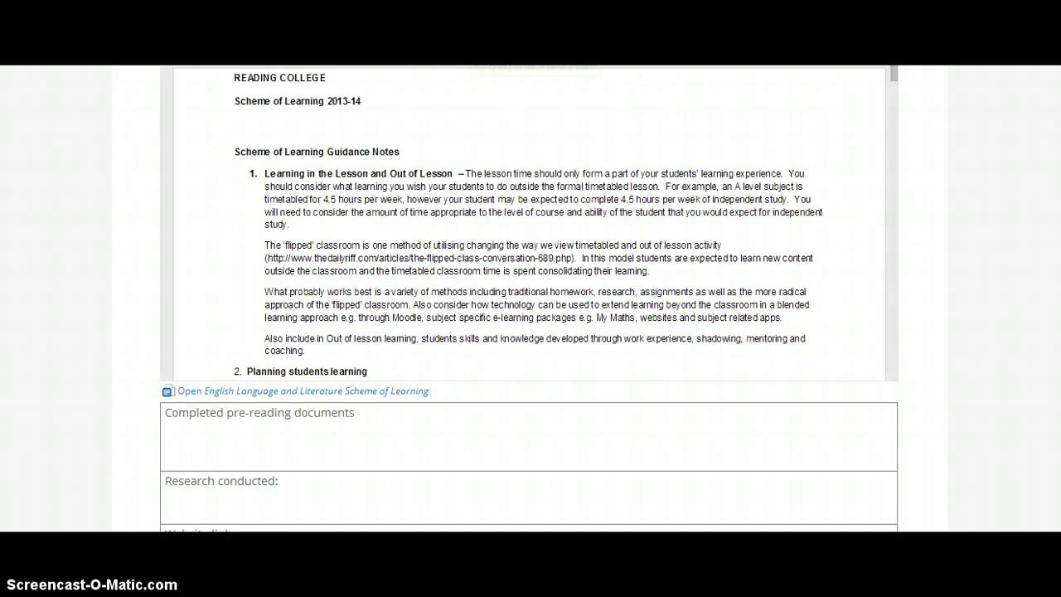
scroll(530, 298, up, 2)
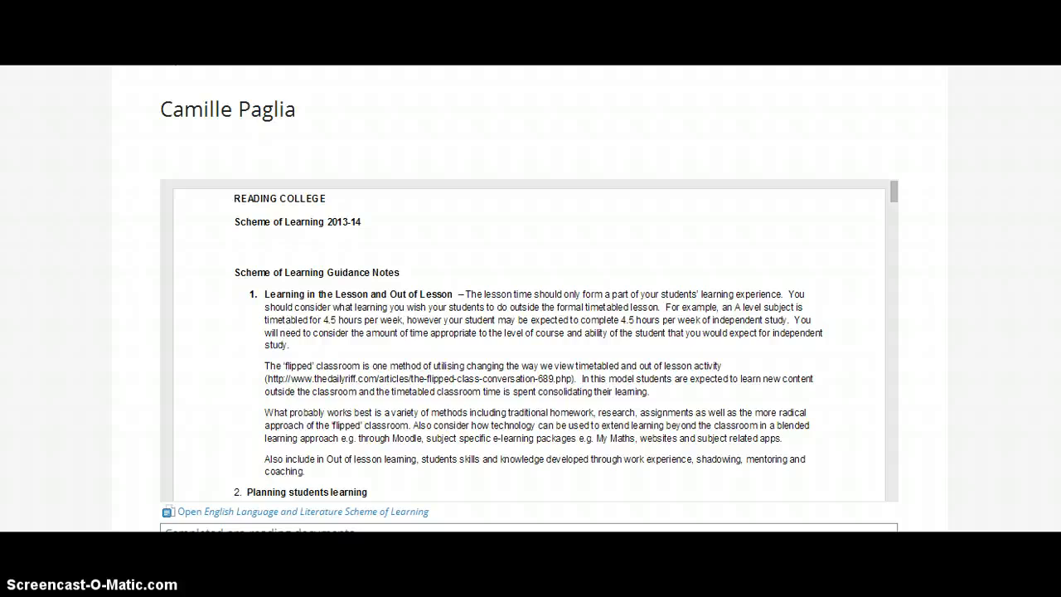
scroll(531, 299, up, 5)
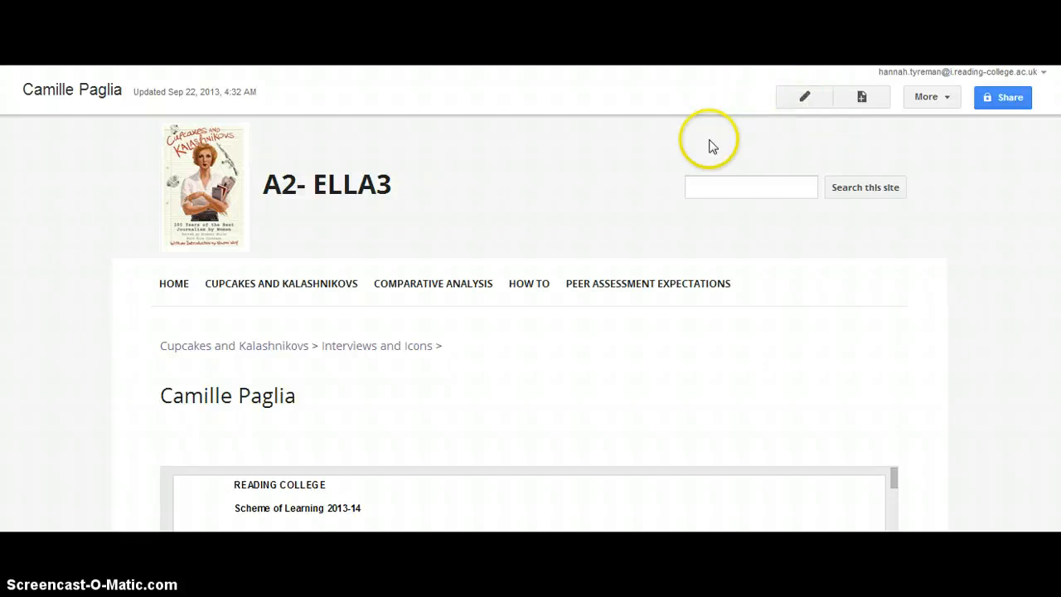
Reopen the page for editing and delete the embedded Google document along with its leftover blank line.
click(797, 97)
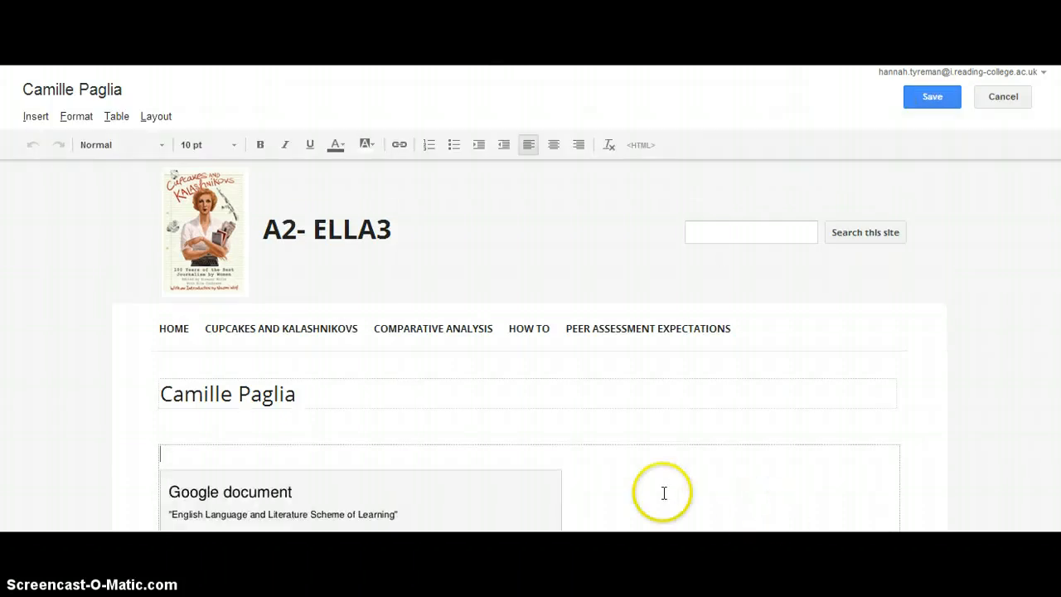
click(199, 478)
key(Delete)
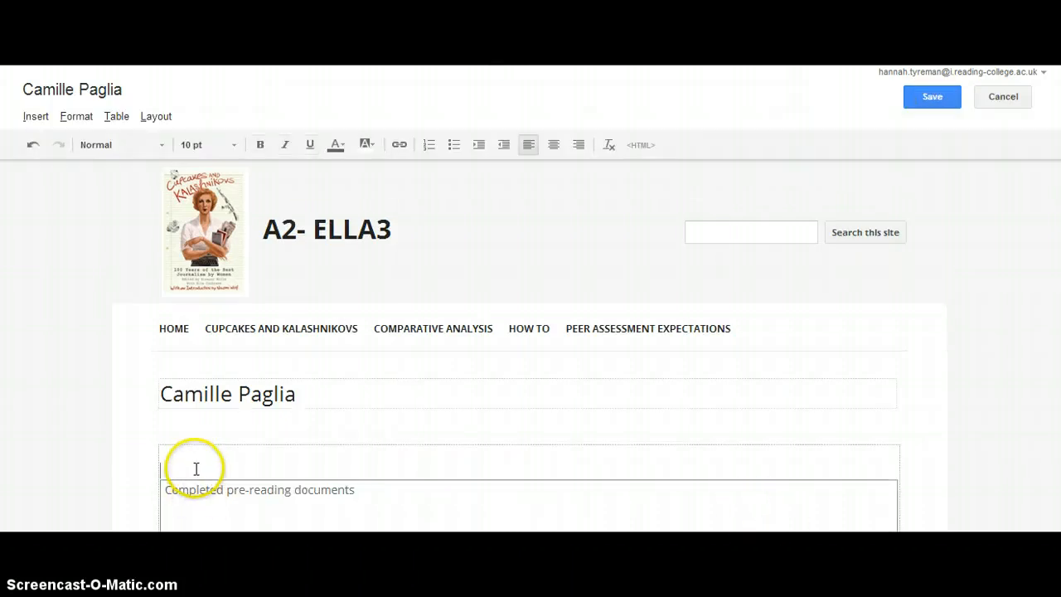
key(Delete)
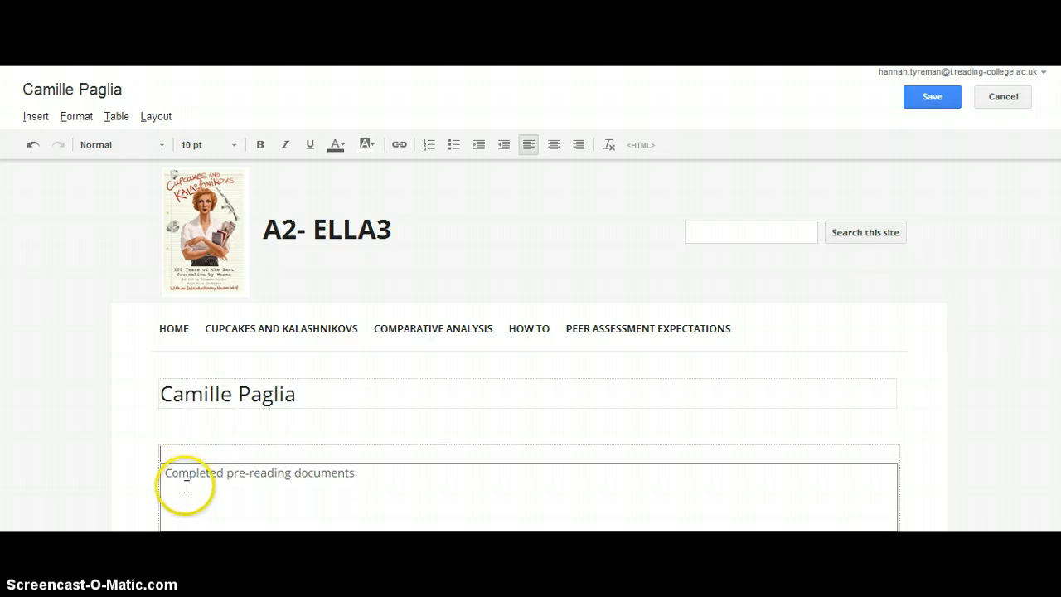
Place the text cursor on the blank line under "Completed pre-reading documents" in the first table row.
click(176, 480)
scroll(530, 332, down, 3)
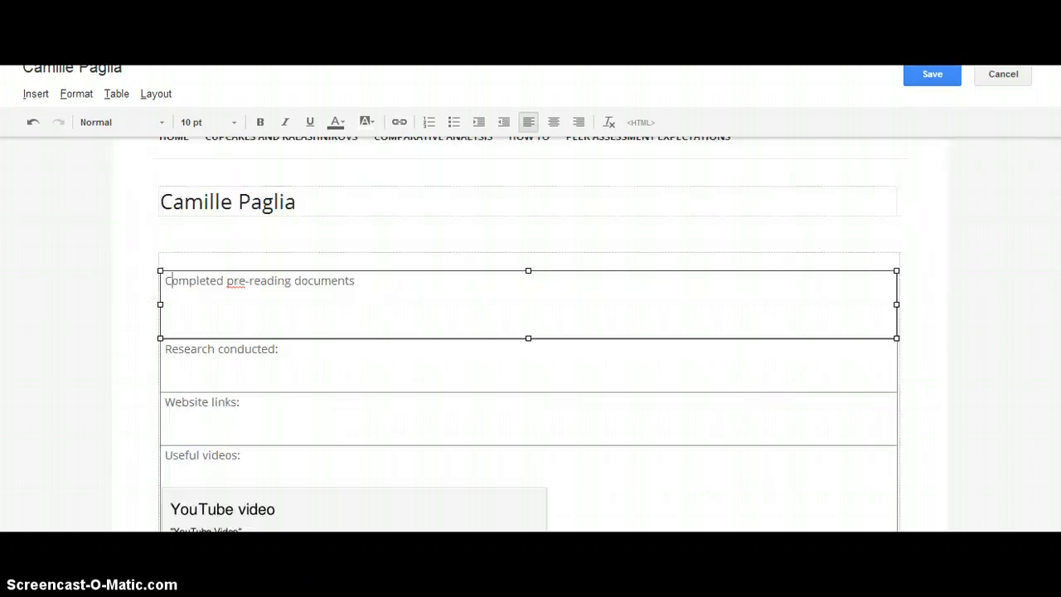
click(379, 289)
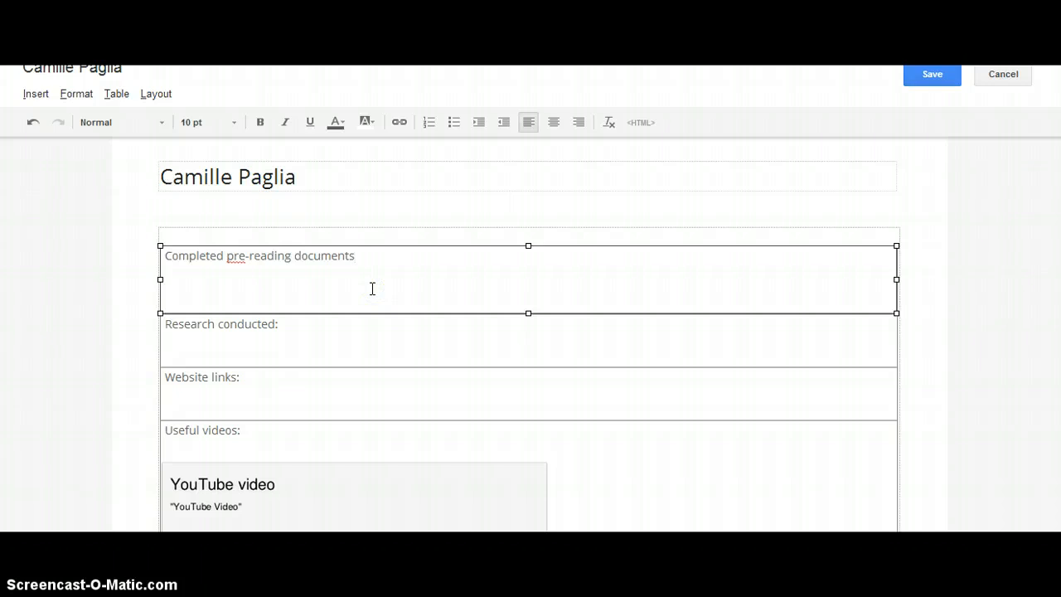
click(372, 288)
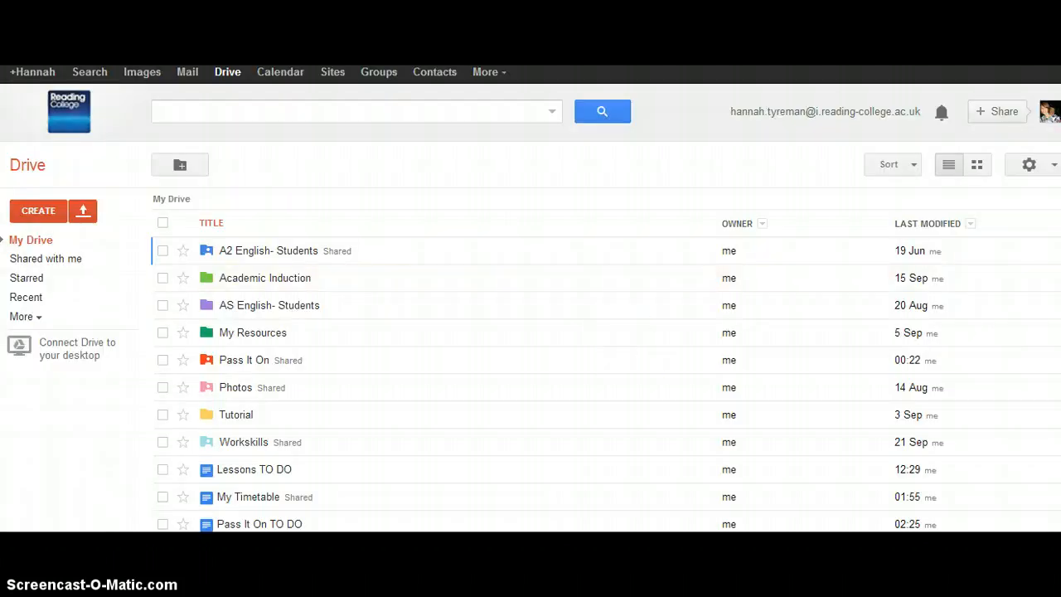
In Google Drive, set the My Timetable document's visibility to "Anyone with the link" with "Can comment" access and save it.
scroll(204, 461, down, 1)
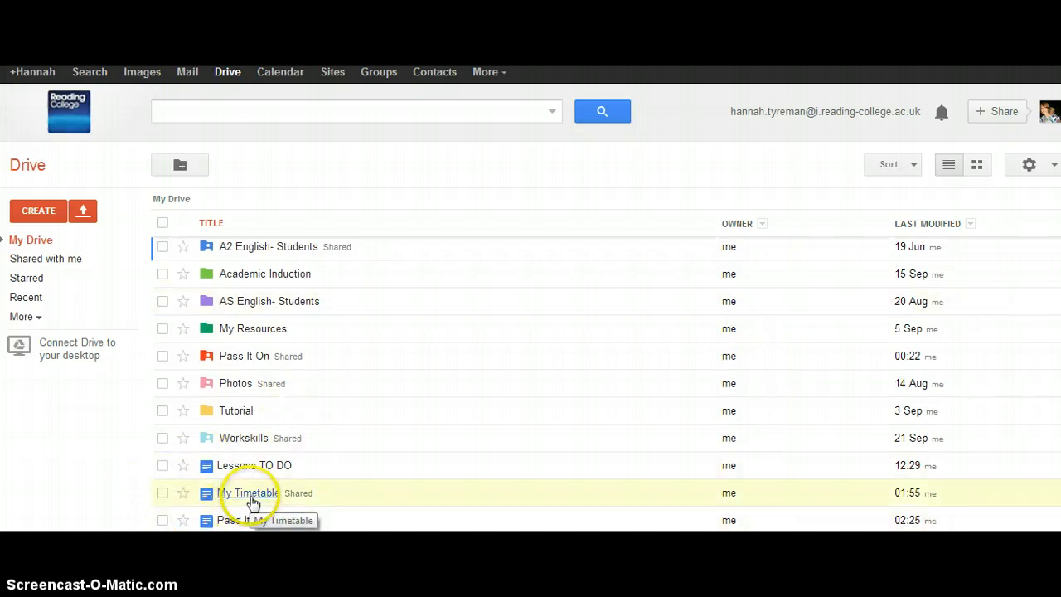
right_click(362, 496)
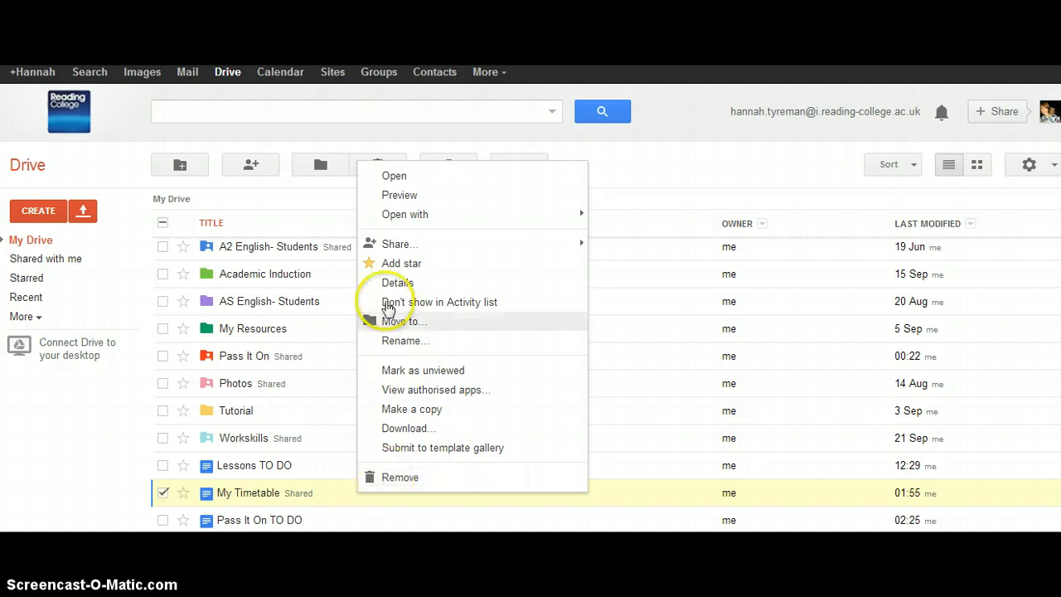
mouse_move(410, 245)
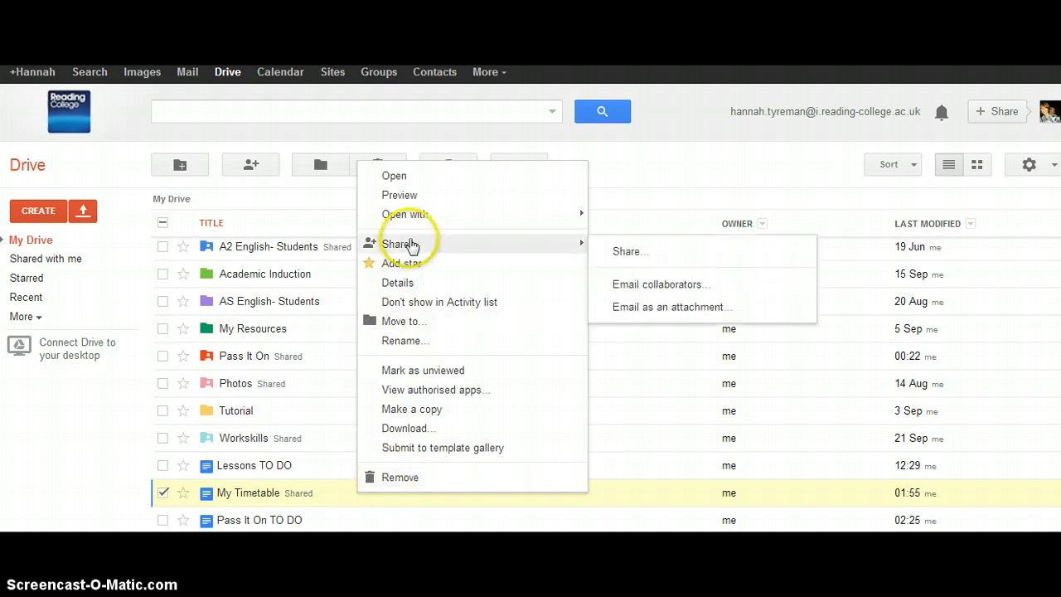
click(623, 253)
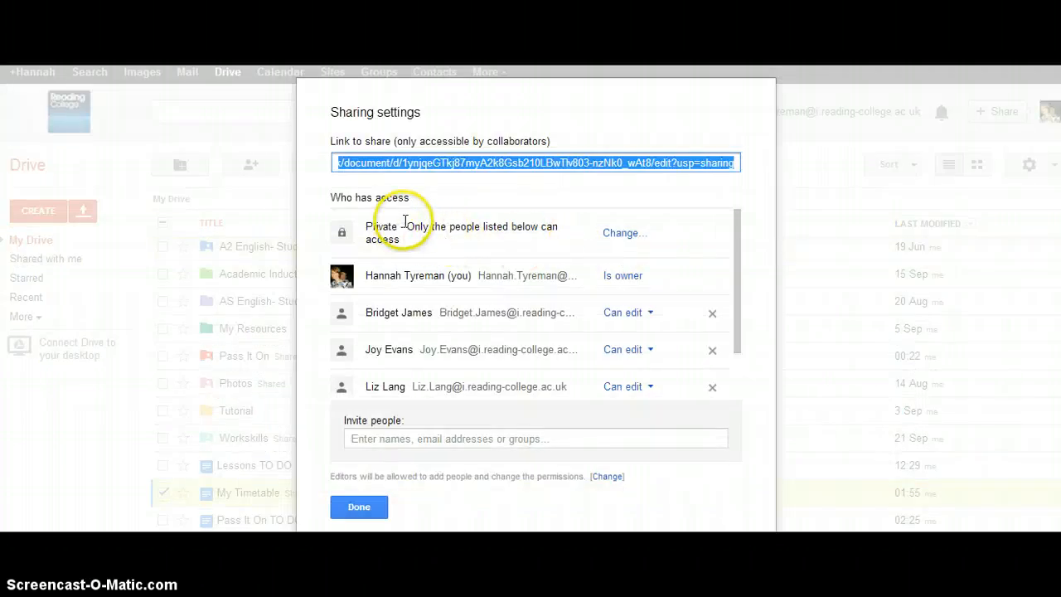
click(613, 232)
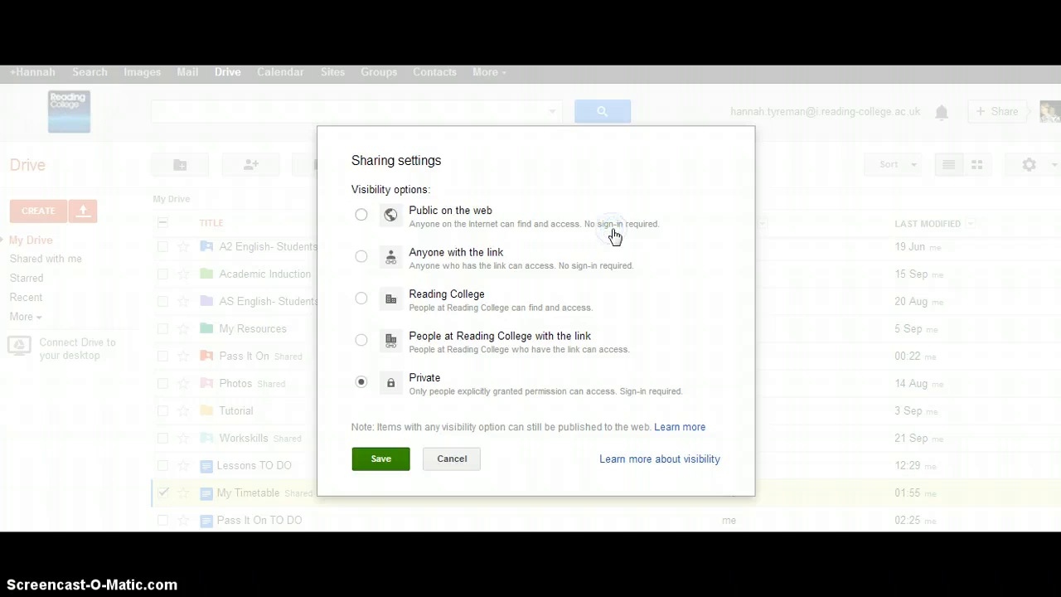
click(361, 258)
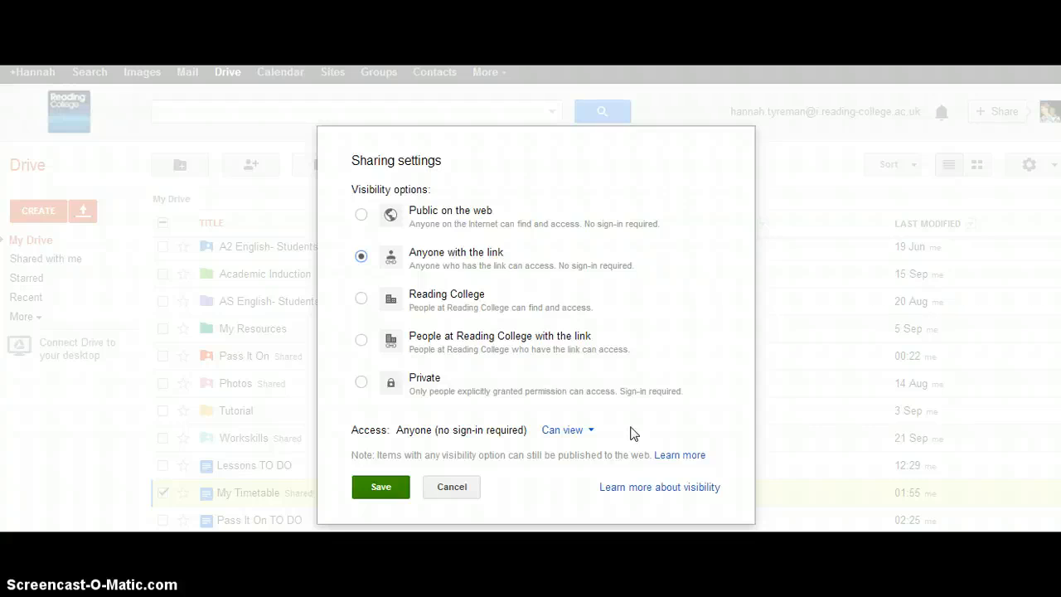
click(574, 431)
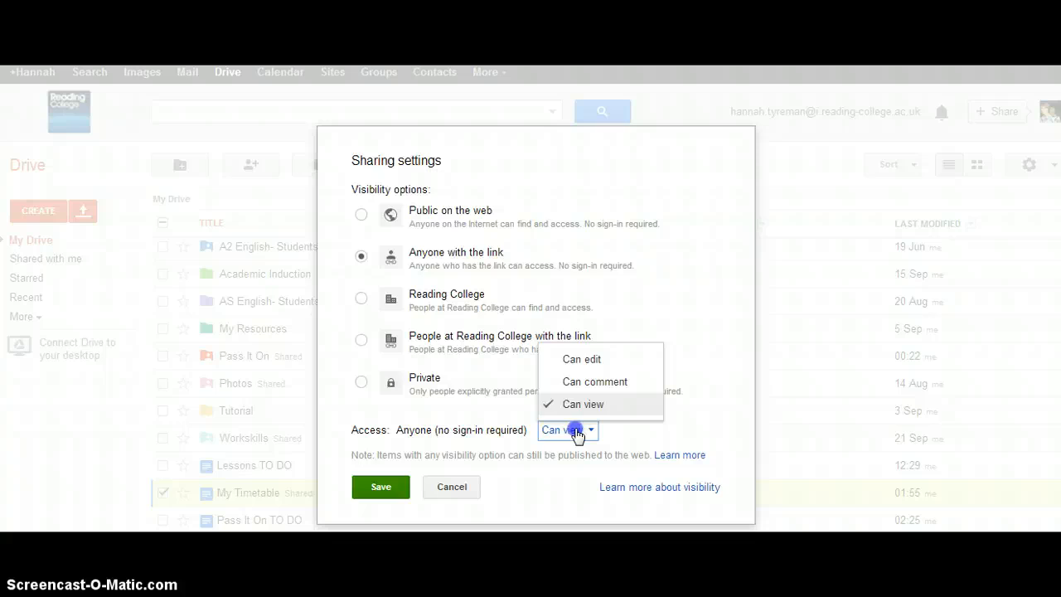
click(584, 359)
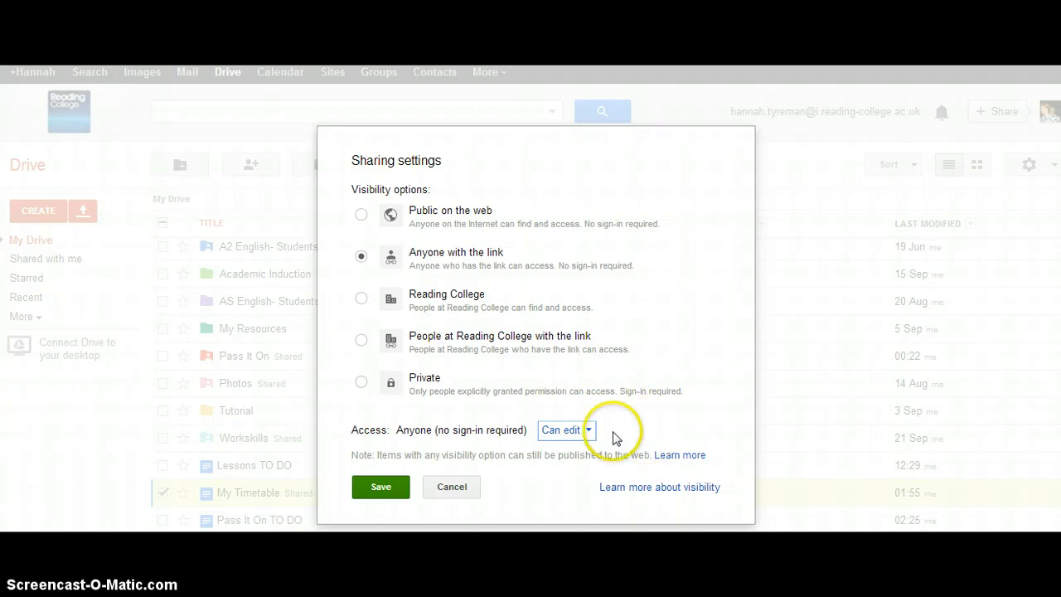
click(575, 431)
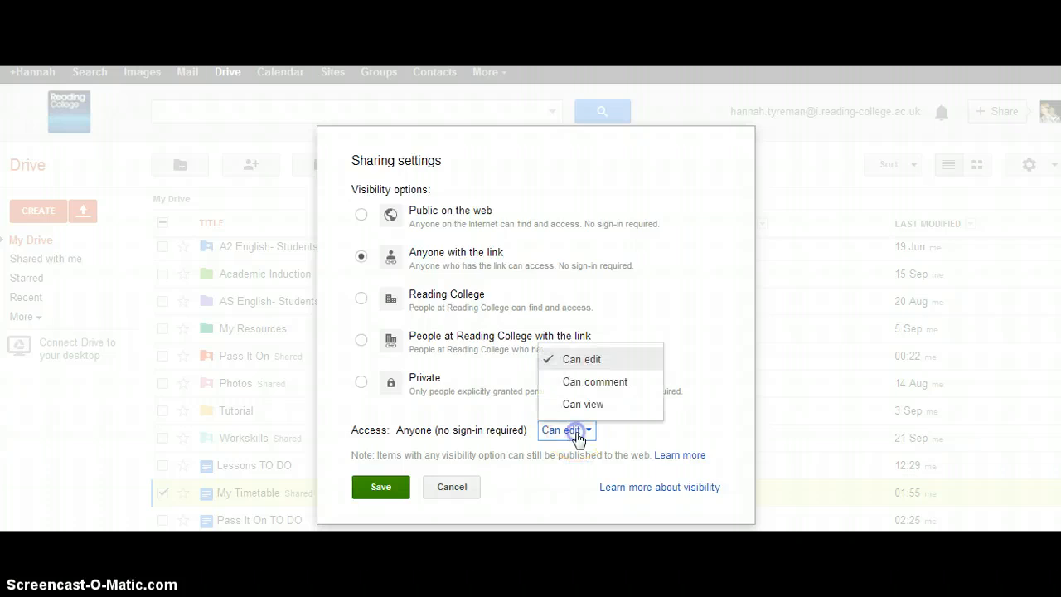
click(569, 381)
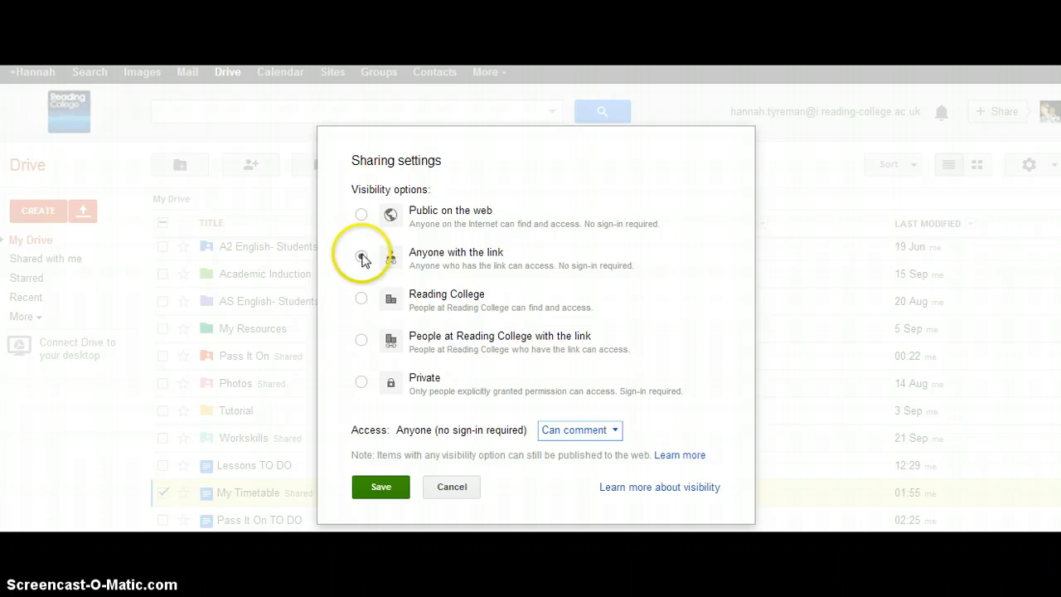
click(375, 487)
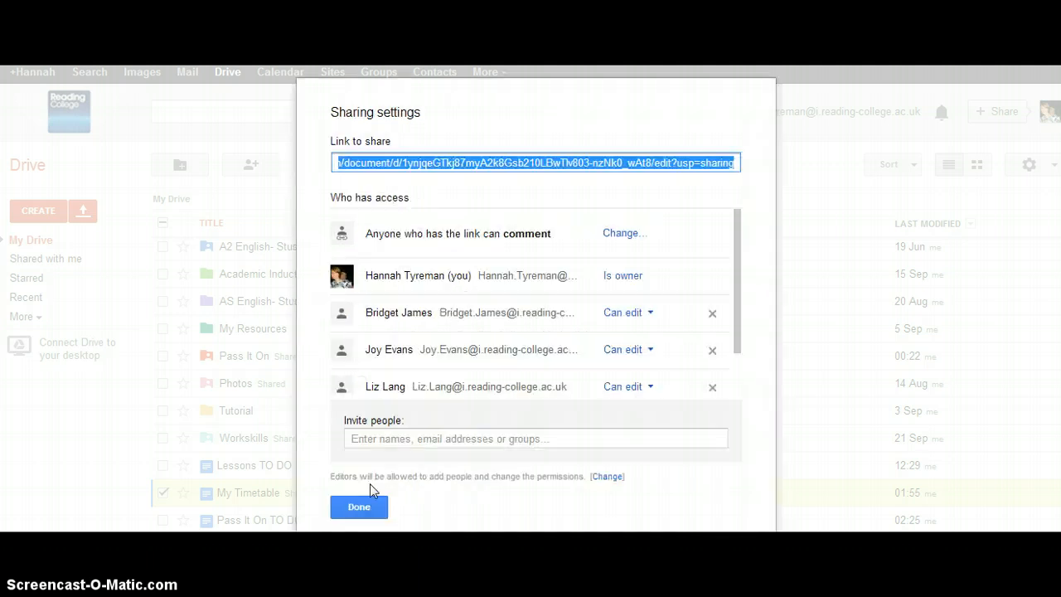
Copy My Timetable's sharing link and return to the blank line under "Completed pre-reading documents" on the Camille Paglia page.
right_click(406, 169)
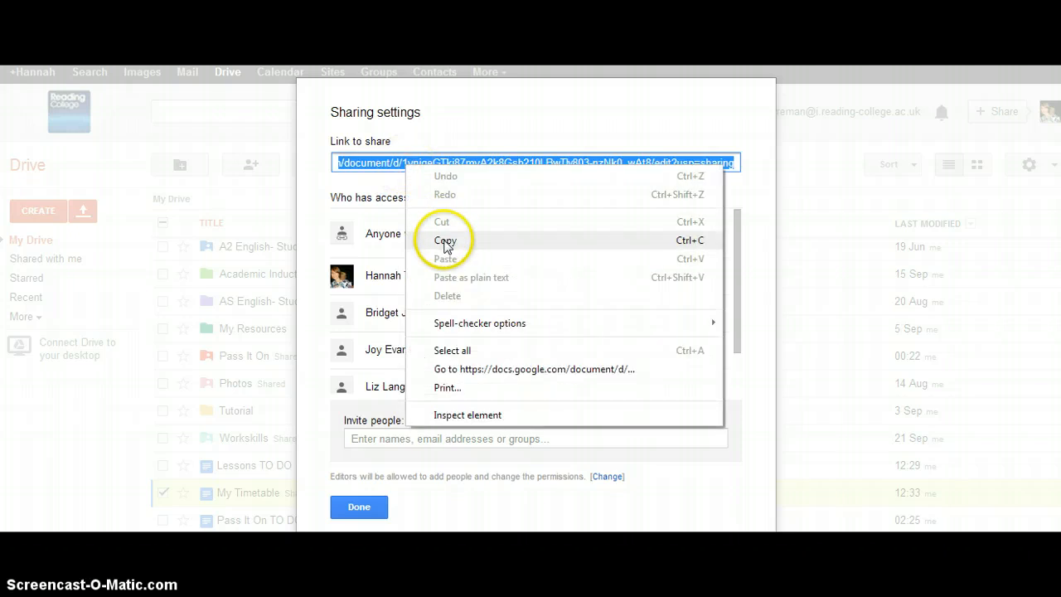
click(445, 241)
click(361, 507)
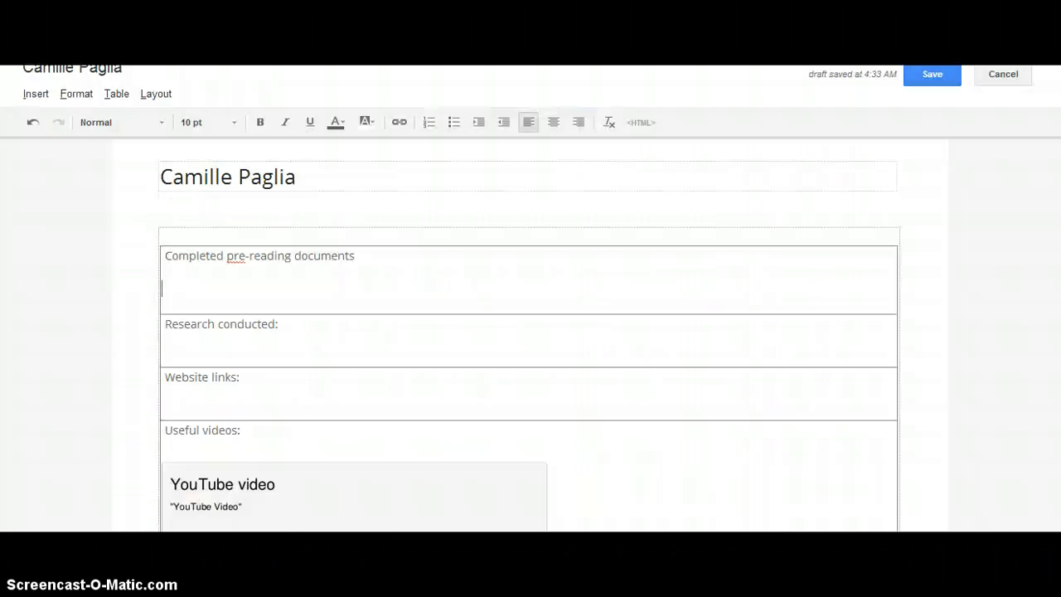
click(175, 290)
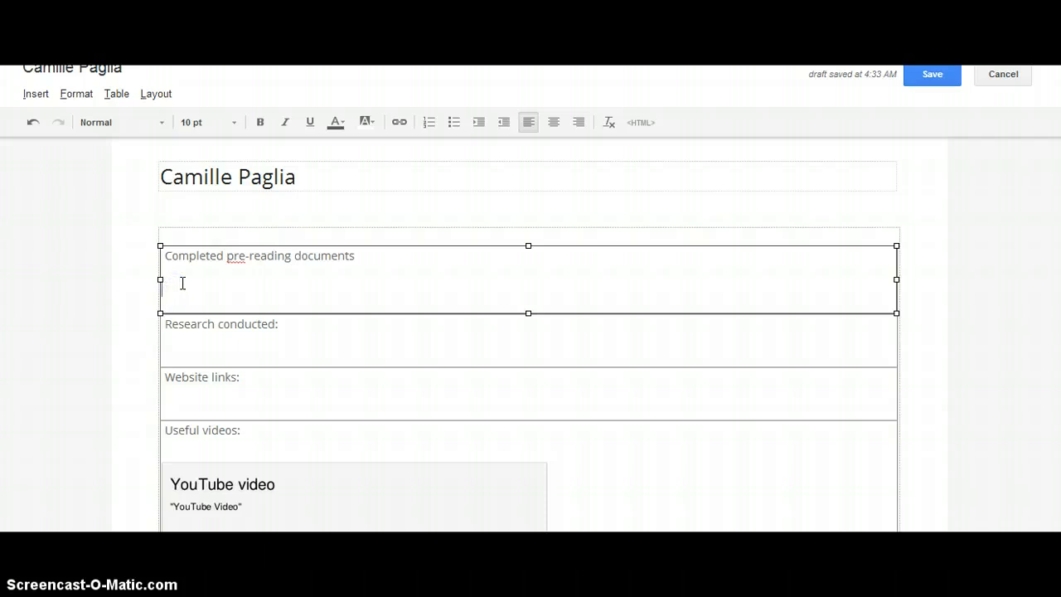
right_click(181, 284)
click(218, 378)
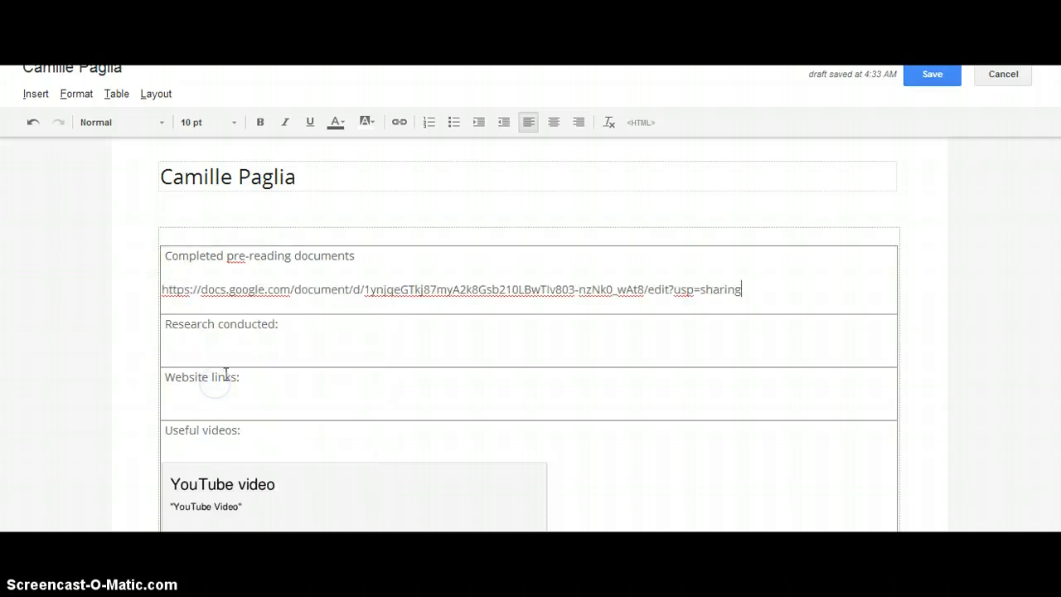
drag(764, 289, 171, 289)
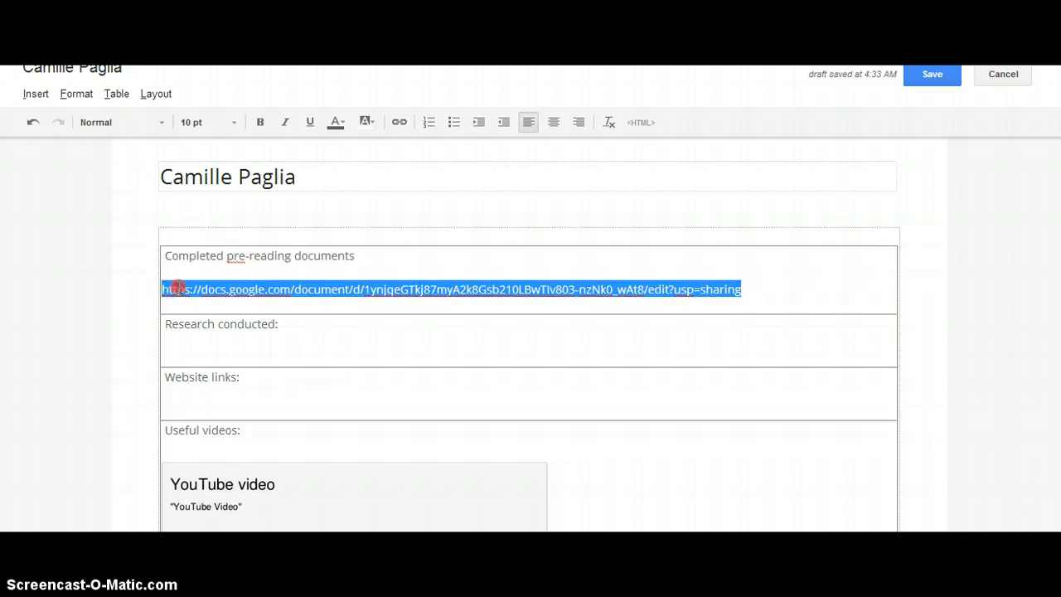
right_click(172, 287)
click(220, 342)
Under "Completed pre-reading documents", write "Essay from" plus the author's first name and link it to the copied sharing URL, opening in a new window.
click(169, 288)
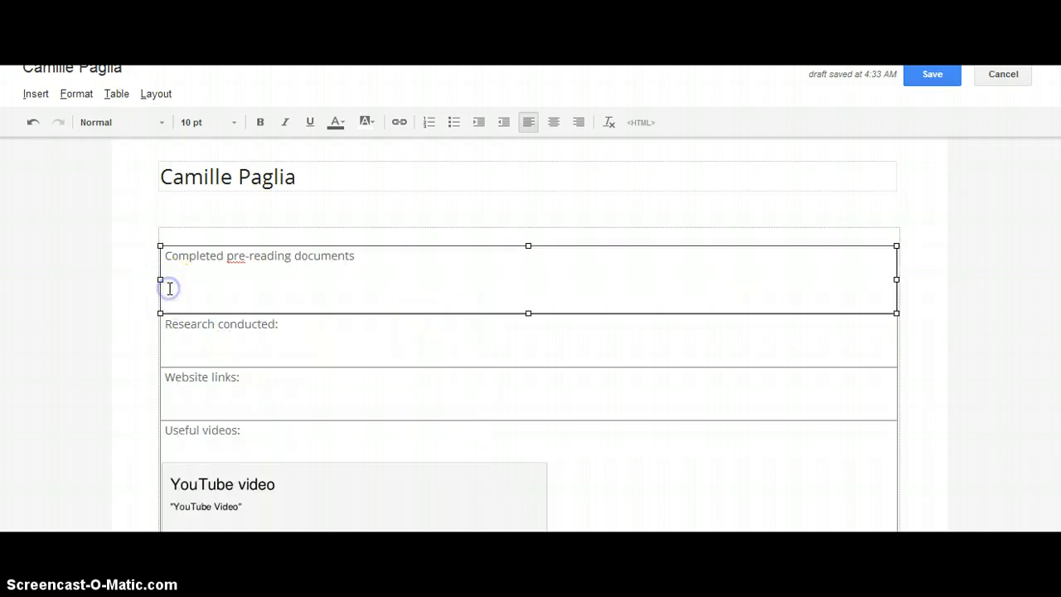
text(Doc)
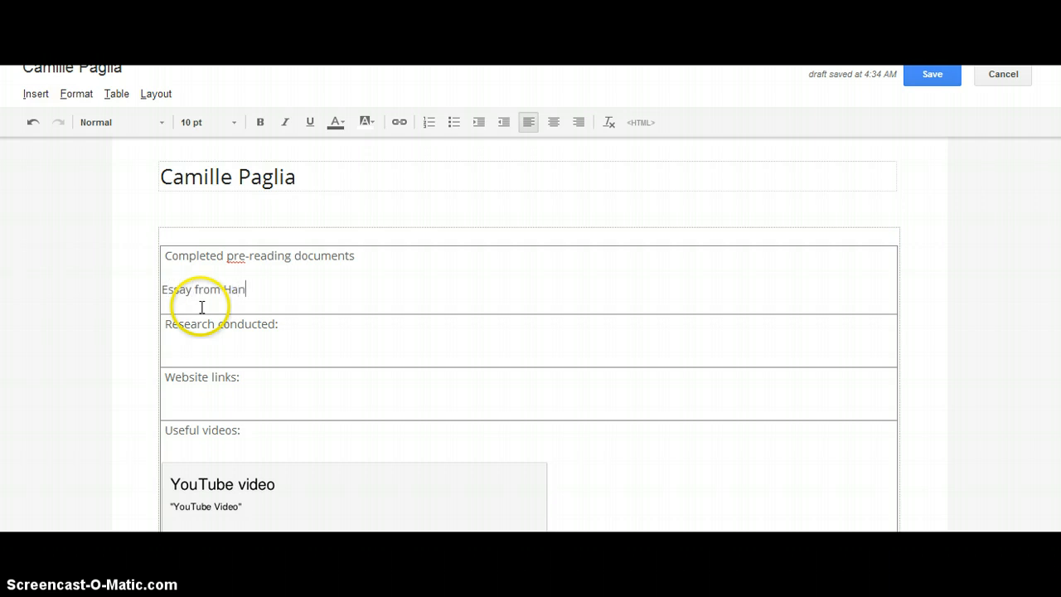
drag(267, 290, 166, 284)
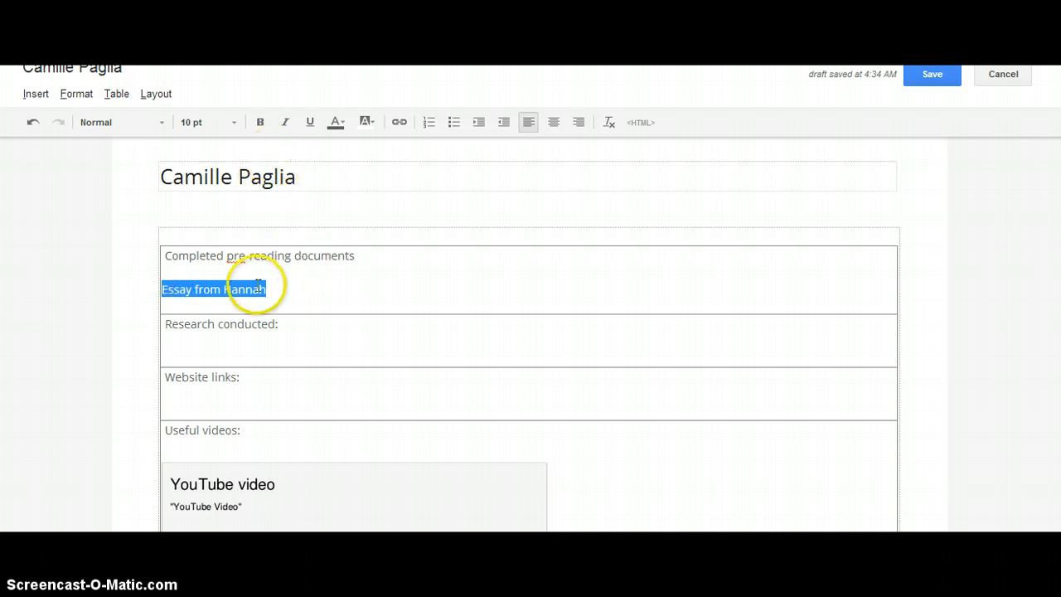
click(401, 122)
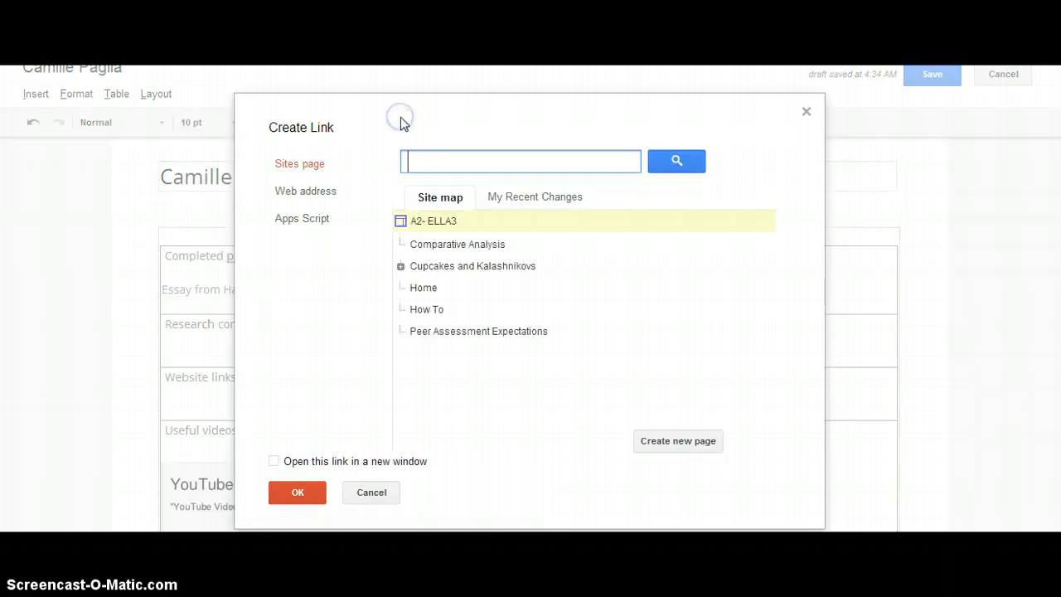
click(311, 194)
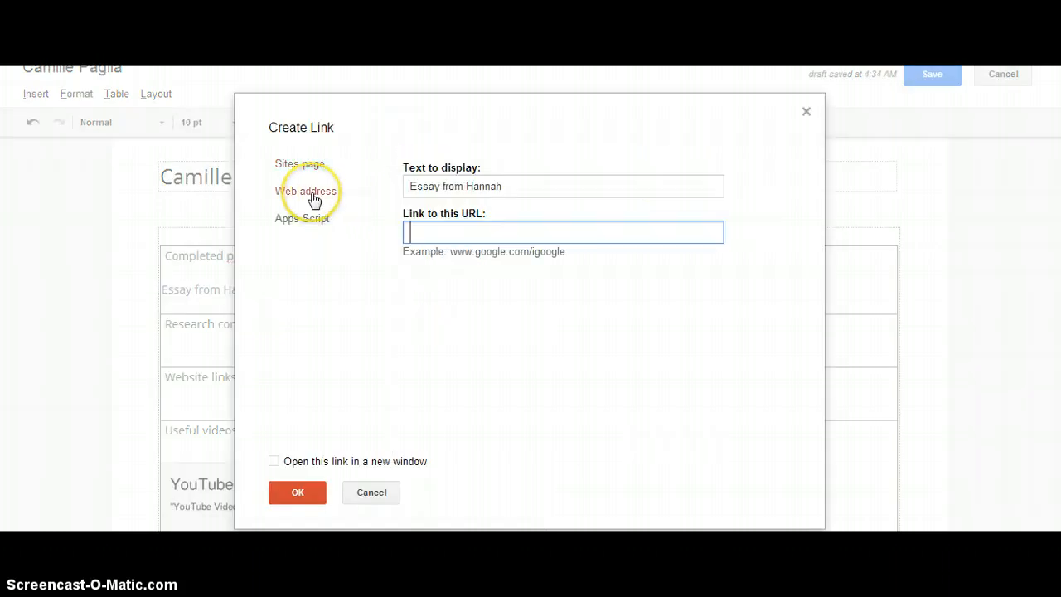
right_click(438, 231)
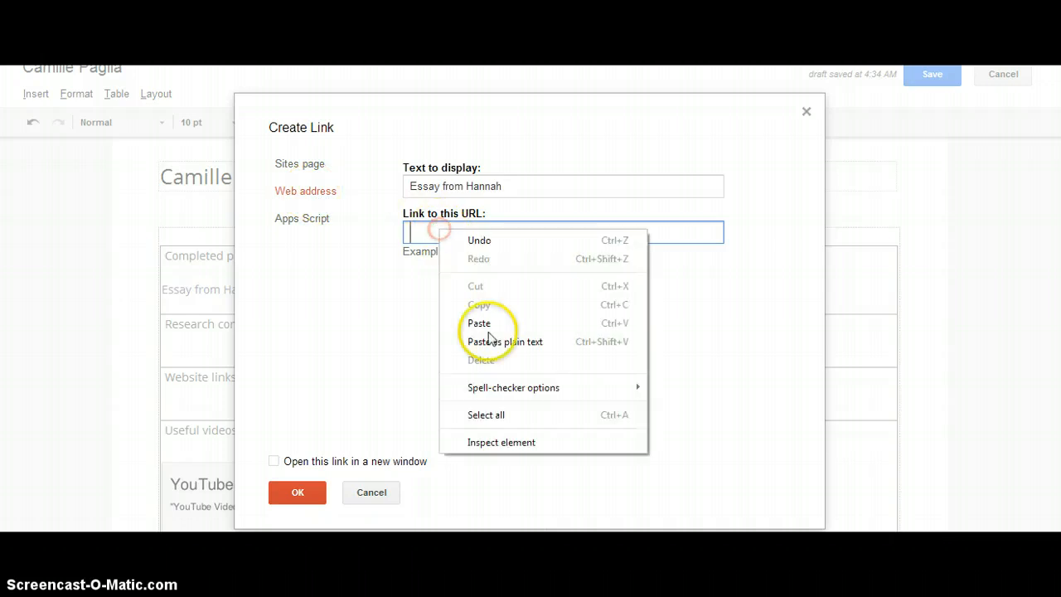
click(485, 326)
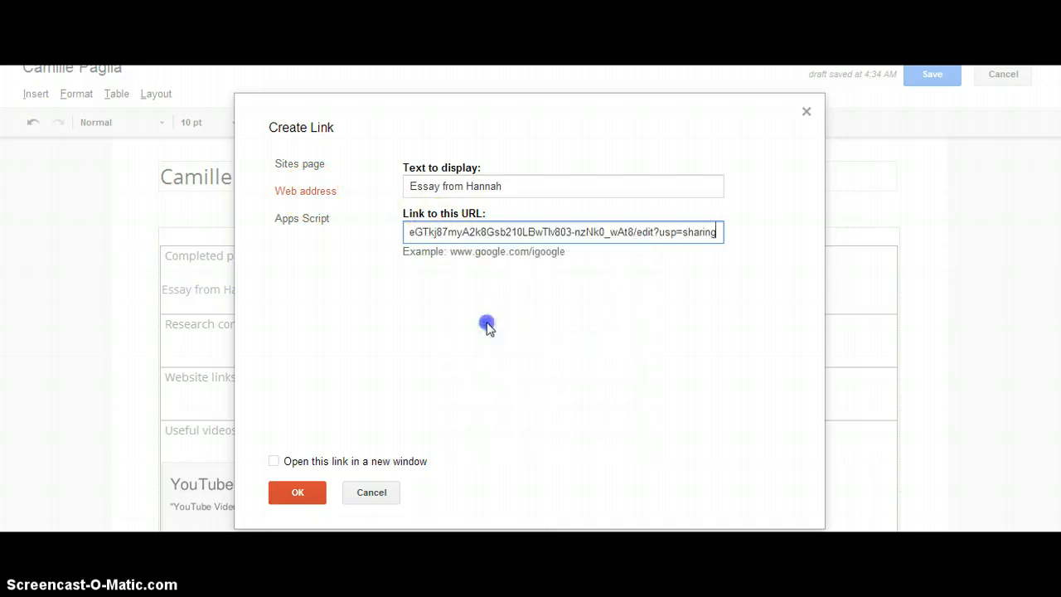
click(274, 462)
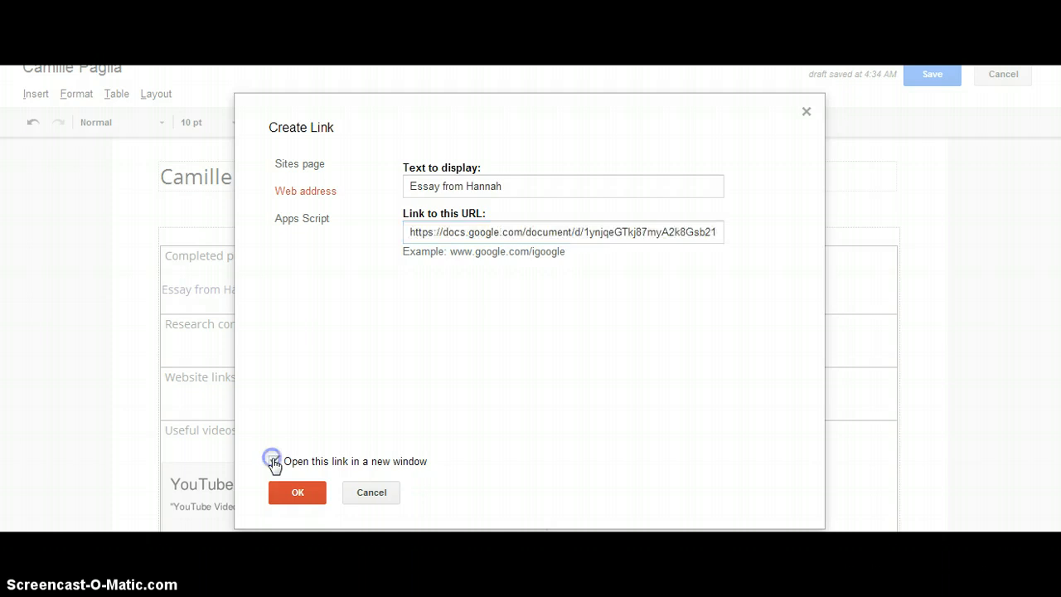
click(300, 491)
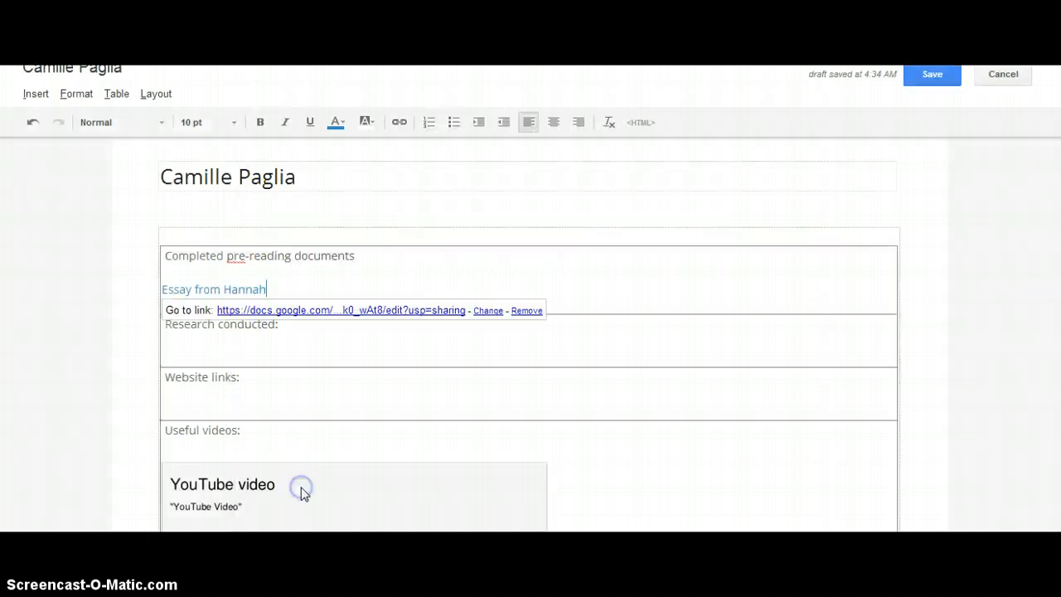
Save the Camille Paglia page and test the essay link under "Completed pre-reading documents".
click(272, 309)
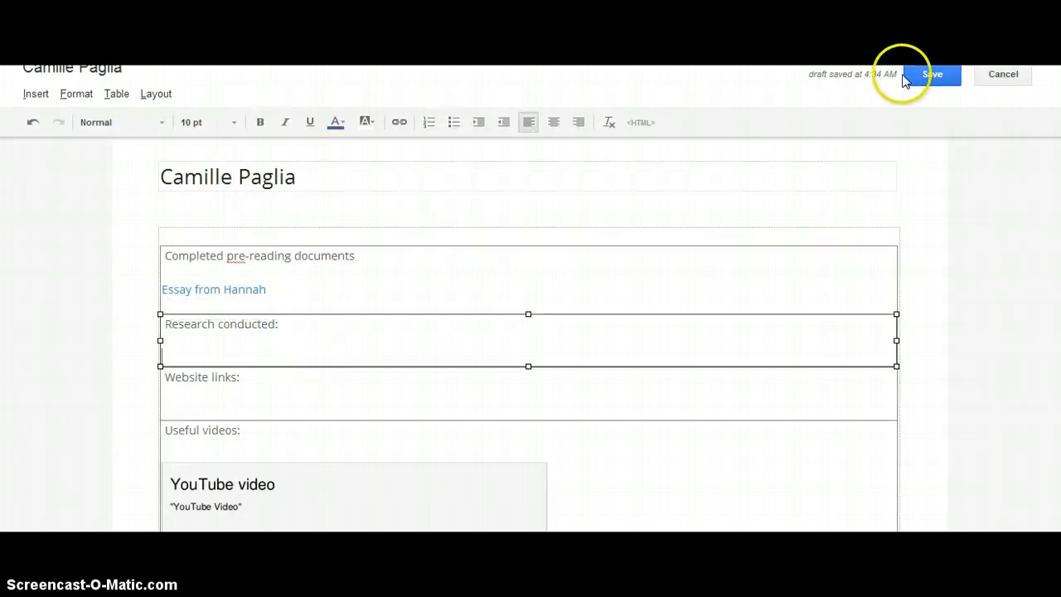
click(932, 73)
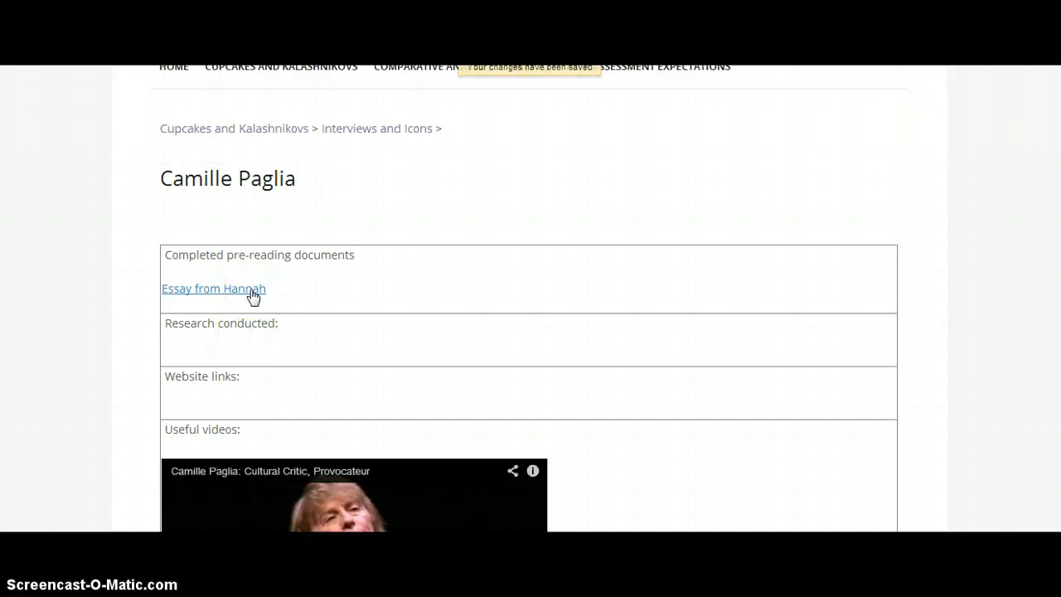
click(253, 293)
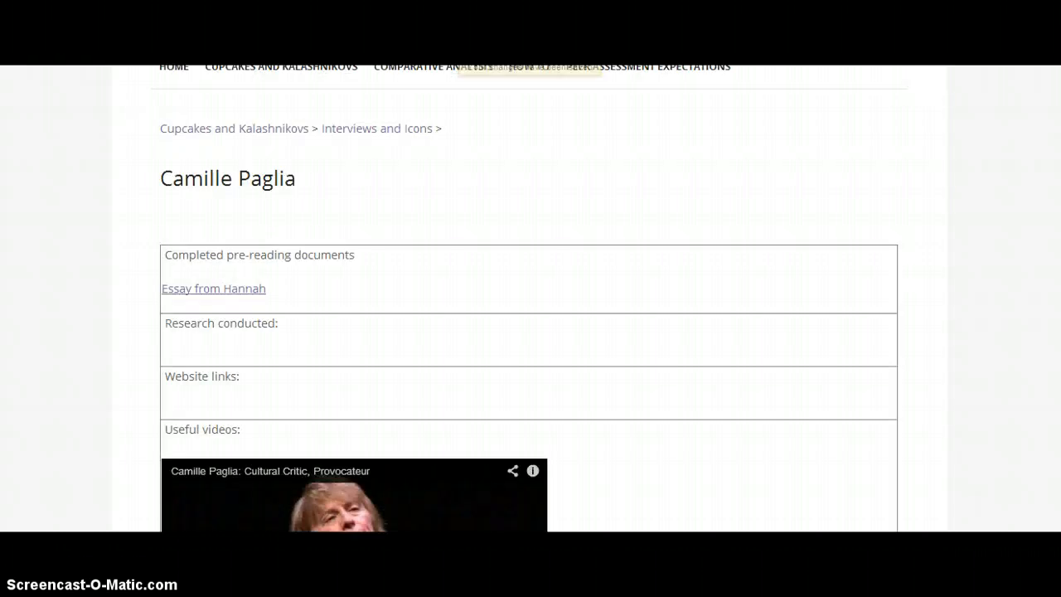
scroll(530, 331, up, 3)
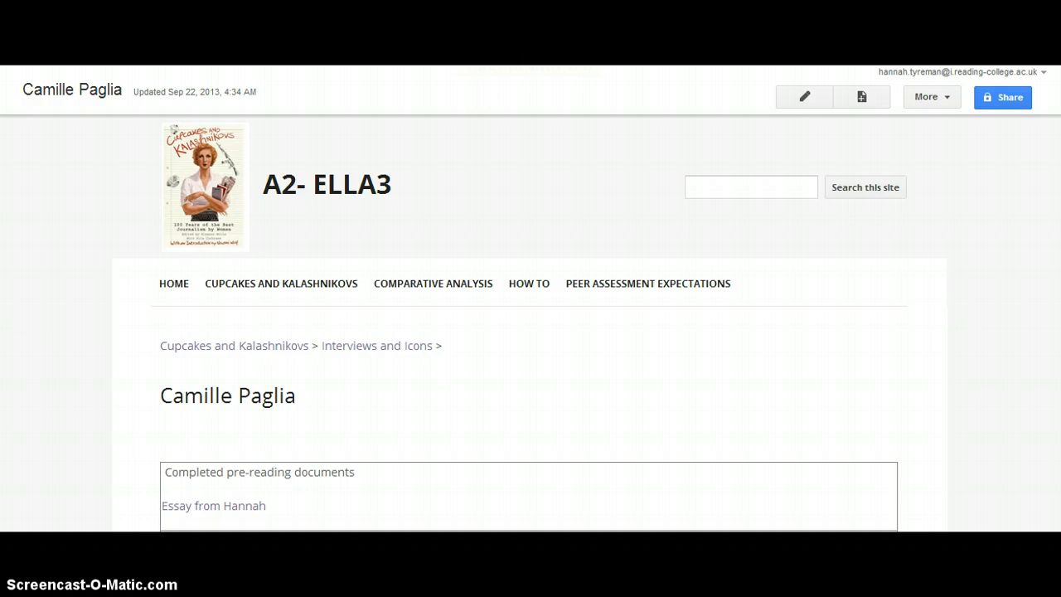
scroll(530, 298, down, 1)
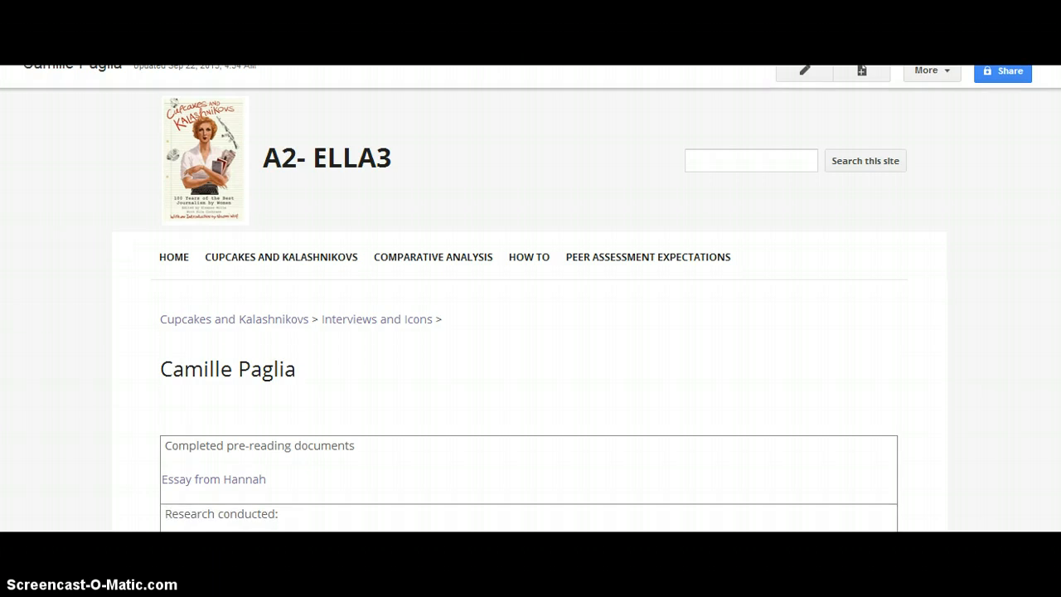
scroll(531, 299, up, 1)
scroll(530, 331, down, 3)
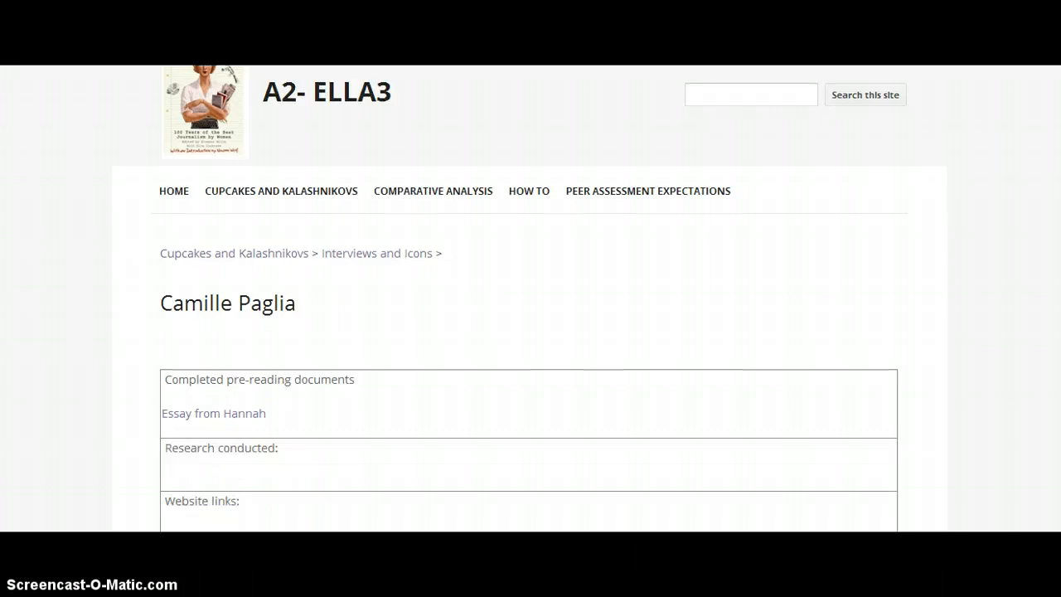